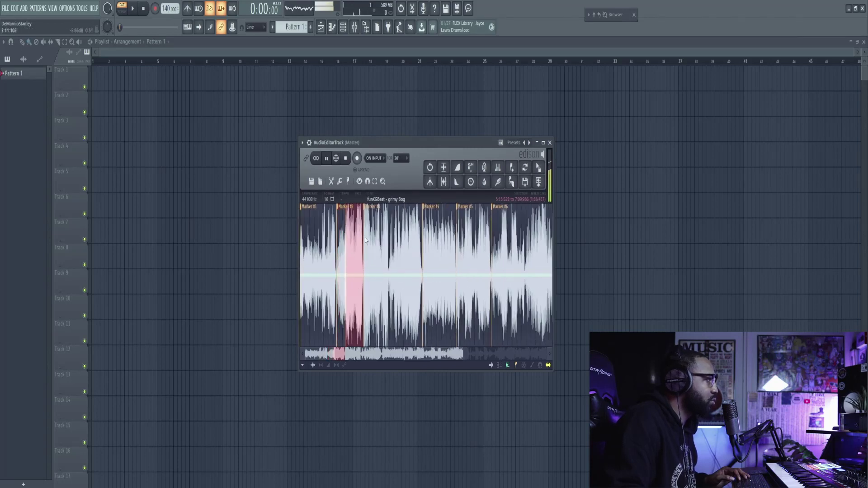
- Audition different sections of the funKGBeat - grimy Bog recording in the audio editor to find usable sample material
{"action": "left_click", "coordinate": [368, 207]}
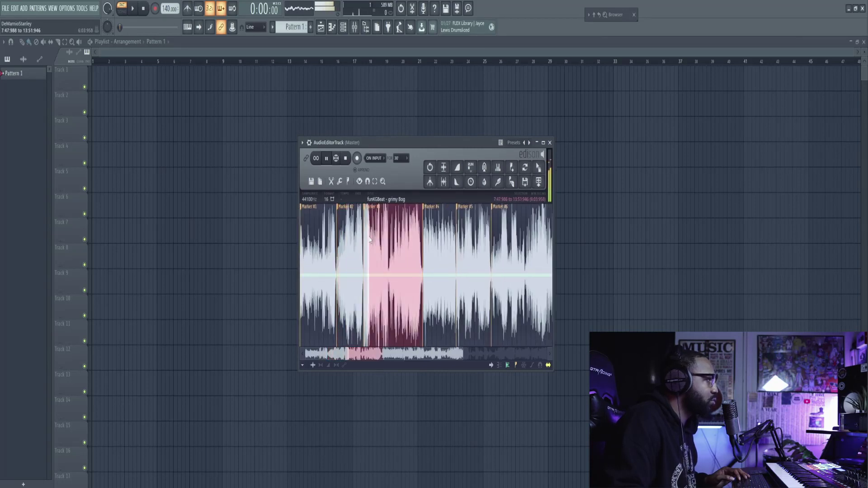
{"action": "scroll", "coordinate": [379, 243], "scroll_direction": "up", "scroll_amount": 3}
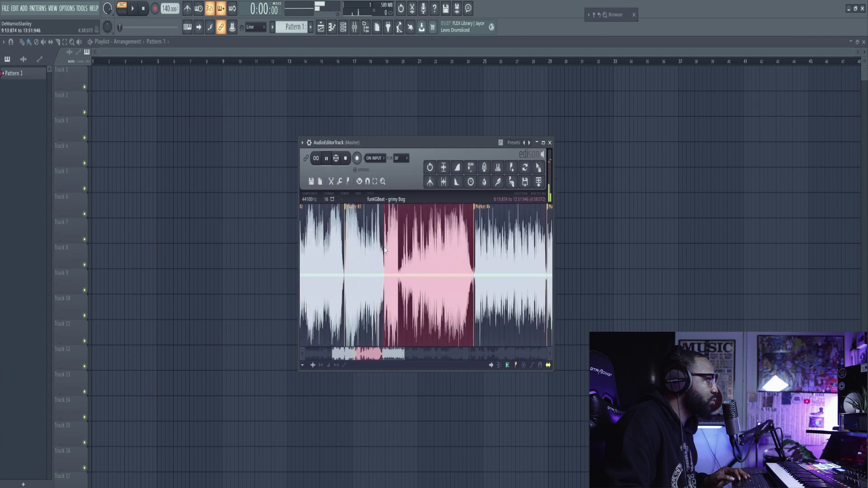
{"action": "left_click", "coordinate": [435, 306]}
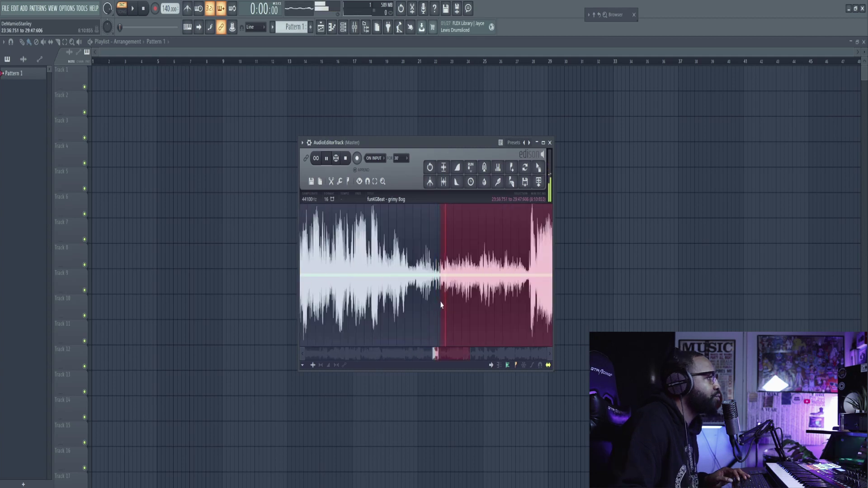
{"action": "scroll", "coordinate": [452, 307], "scroll_direction": "right", "scroll_amount": 3}
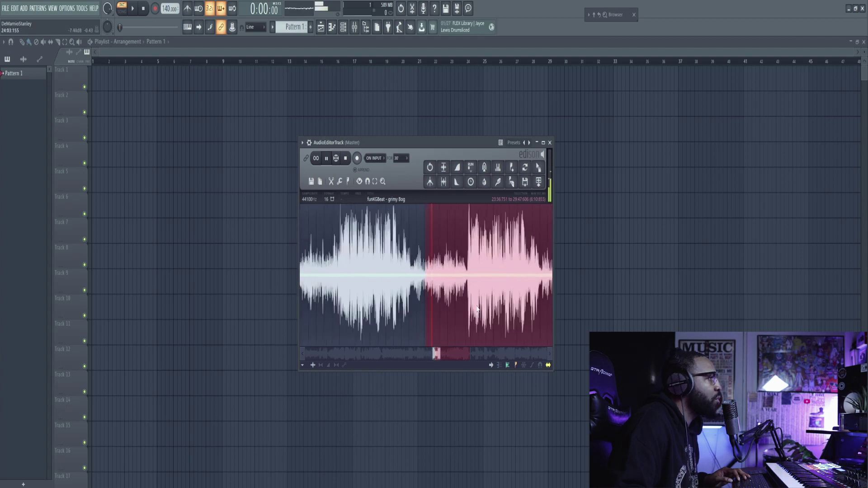
{"action": "scroll", "coordinate": [477, 310], "scroll_direction": "up", "scroll_amount": 2}
{"action": "scroll", "coordinate": [477, 311], "scroll_direction": "down", "scroll_amount": 3}
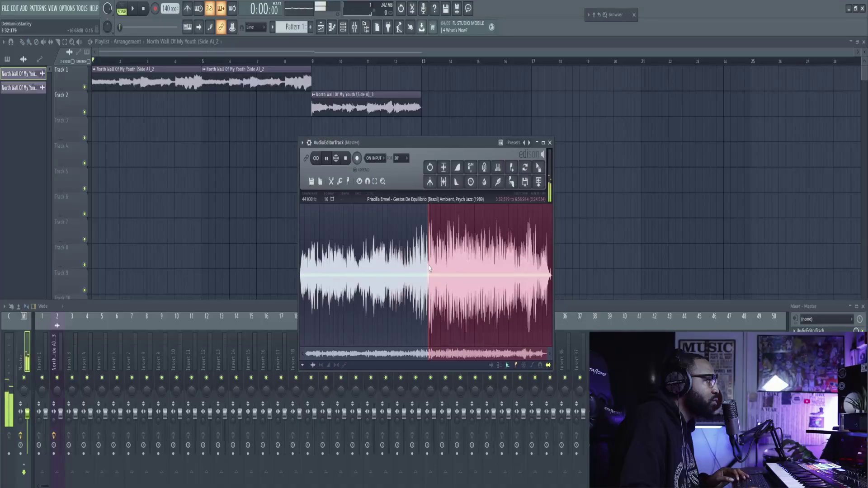
- Select the passage from about 3:32 to 4:04 in the Gestos De Equilíbrio recording
{"action": "scroll", "coordinate": [429, 269], "scroll_direction": "up", "scroll_amount": 5}
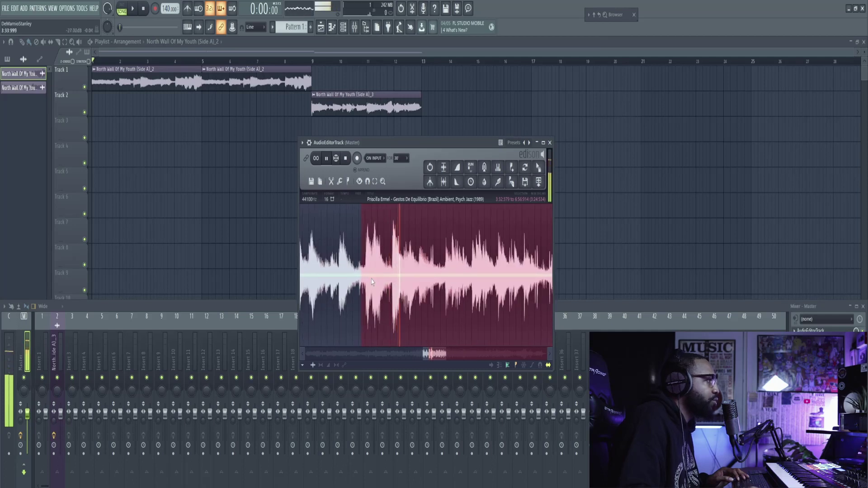
{"action": "scroll", "coordinate": [371, 279], "scroll_direction": "down", "scroll_amount": 5}
{"action": "scroll", "coordinate": [406, 283], "scroll_direction": "down", "scroll_amount": 2}
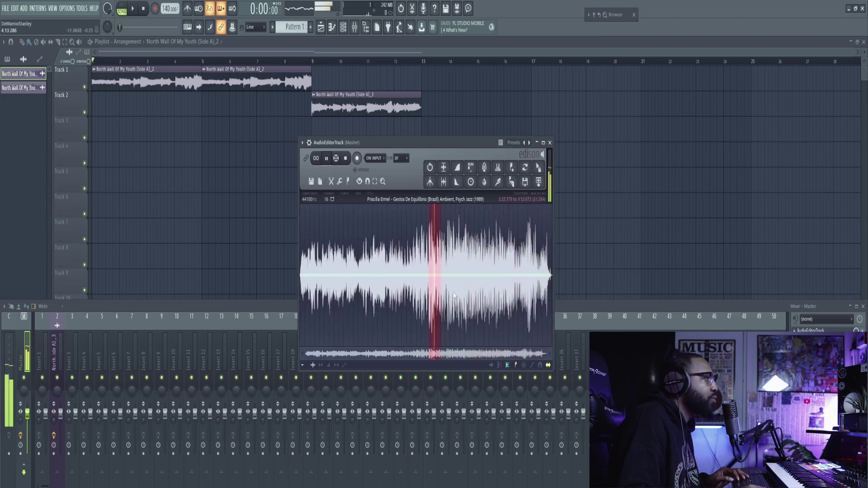
{"action": "scroll", "coordinate": [453, 295], "scroll_direction": "up", "scroll_amount": 5}
{"action": "left_click_drag", "start_coordinate": [451, 289], "coordinate": [450, 283]}
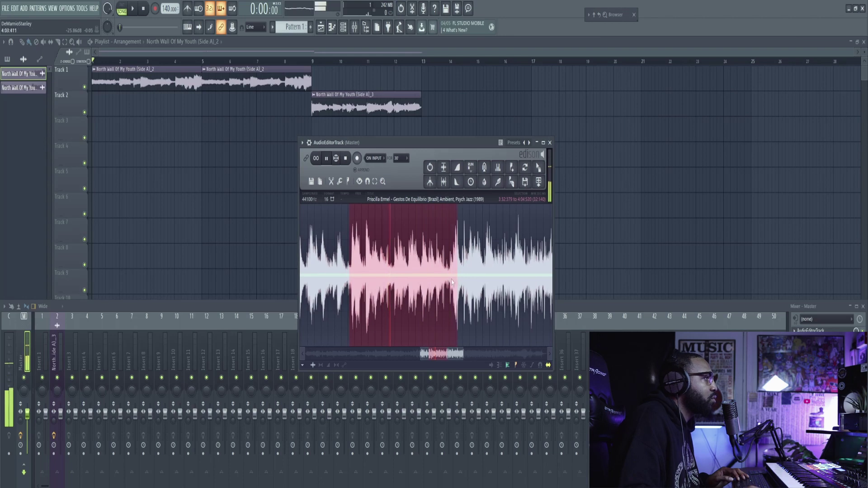
- Clear the open editor windows and audition the arrangement while adjusting the pitch shift of North Wall Of My Youth (Side A)_2
{"action": "key", "text": "F12"}
{"action": "key", "text": "space"}
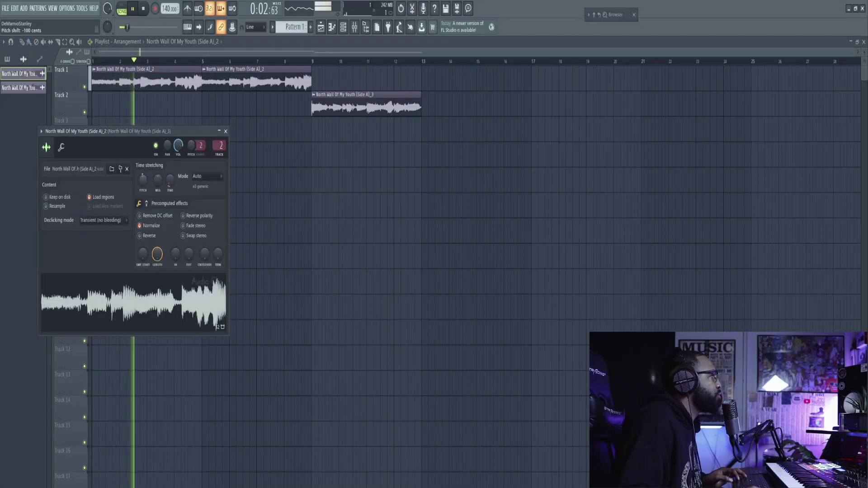
{"action": "key", "text": "space"}
{"action": "key", "text": "space"}
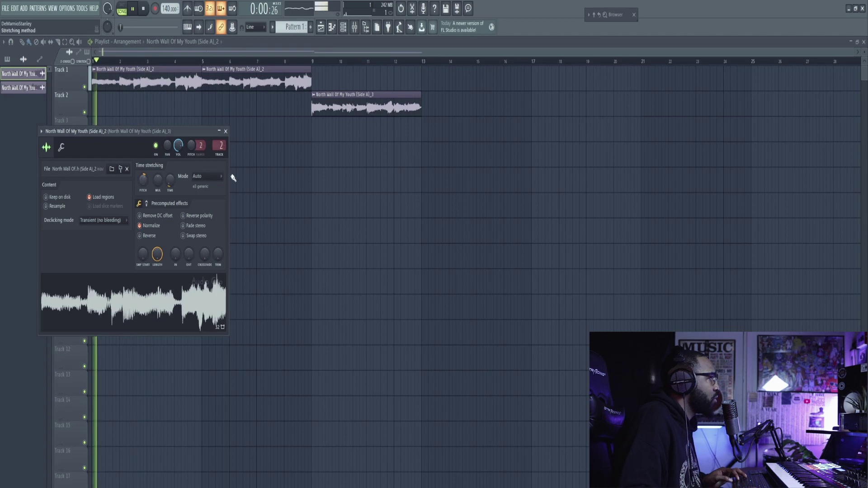
- Set the pitch shift of North Wall Of My Youth (Side A)_3 to +200 cents, close its settings and play the arrangement
{"action": "left_click", "coordinate": [314, 95]}
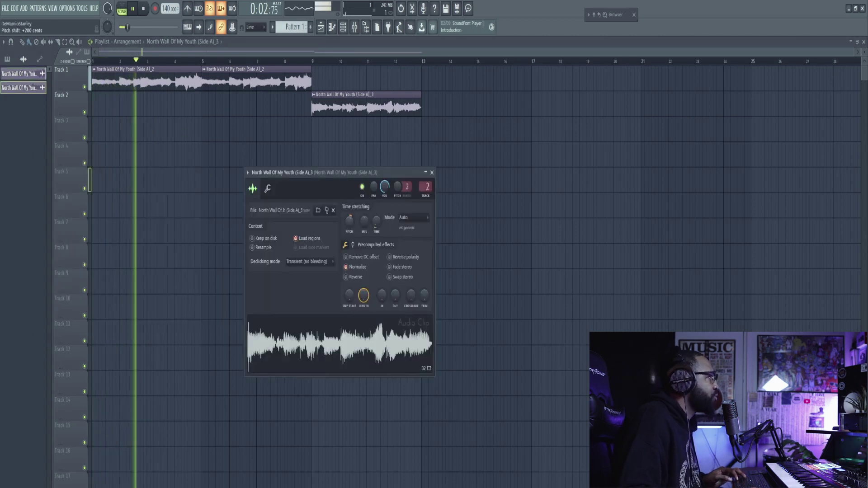
{"action": "left_click", "coordinate": [432, 172]}
{"action": "key", "text": "space"}
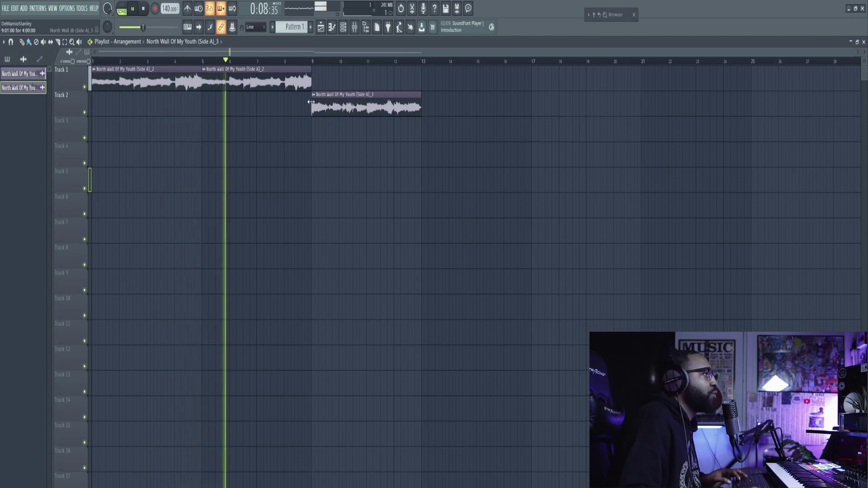
- Trim the second North Wall (Side A)_2 clip to two bars and place a two-bar (Side A)_3 clip directly behind it on Track 1
{"action": "scroll", "coordinate": [281, 120], "scroll_direction": "up", "scroll_amount": 2}
{"action": "key", "text": "space"}
{"action": "scroll", "coordinate": [384, 103], "scroll_direction": "down", "scroll_amount": 2}
{"action": "left_click_drag", "start_coordinate": [385, 103], "coordinate": [495, 217]}
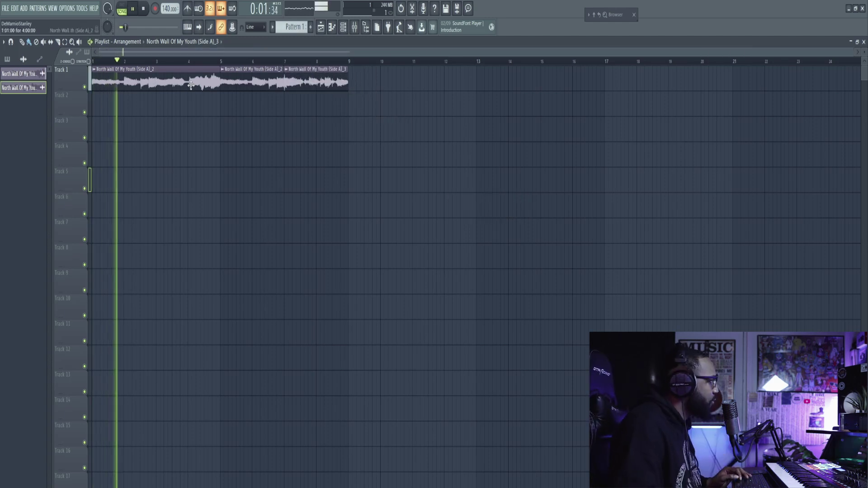
- Review the North Wall (Side A)_3 clip's sample settings while playing the rearranged loop, and close them
{"action": "double_click", "coordinate": [317, 82]}
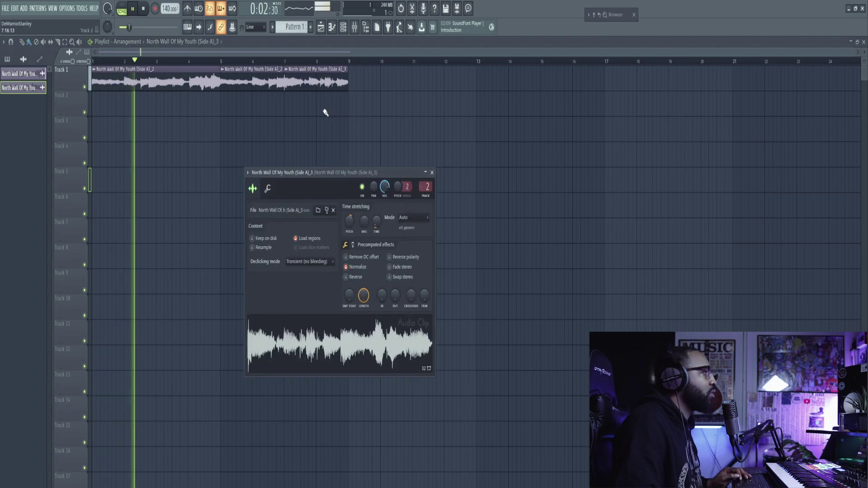
{"action": "left_click", "coordinate": [431, 172]}
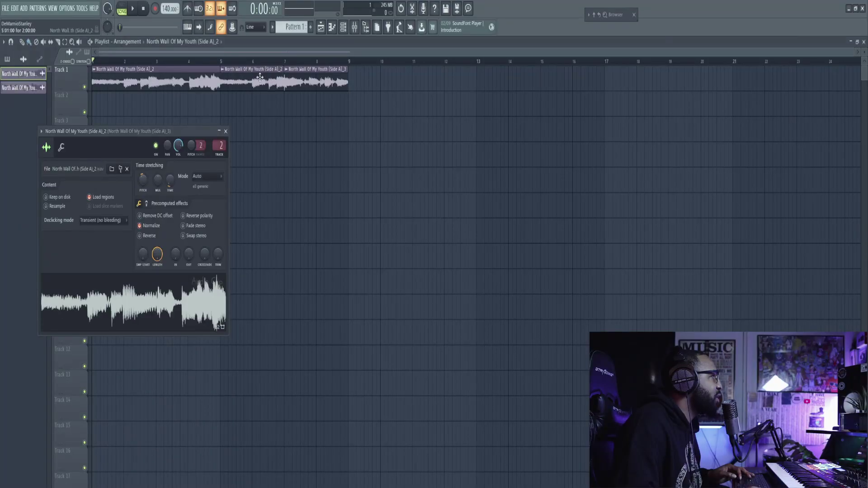
{"action": "double_click", "coordinate": [316, 81]}
{"action": "key", "text": "space"}
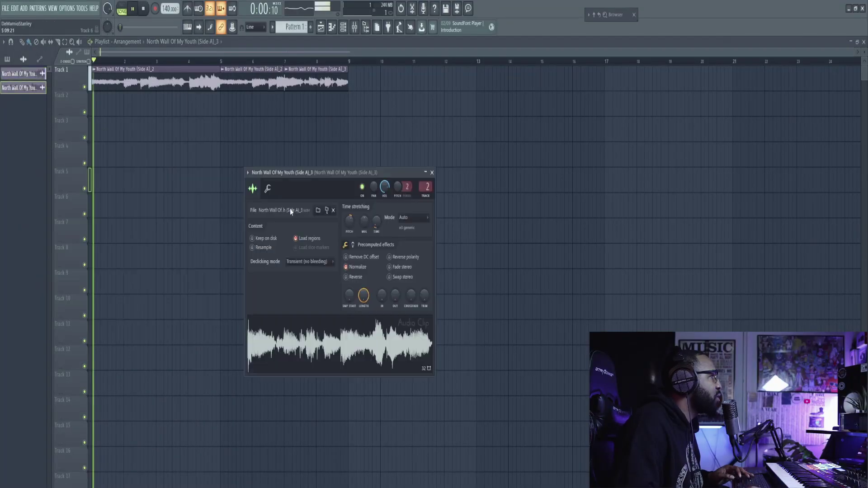
{"action": "left_click", "coordinate": [431, 173]}
- Show the mixer and load an effect plugin into slot 2 of the North Wall sample's mixer track
{"action": "left_click", "coordinate": [354, 27]}
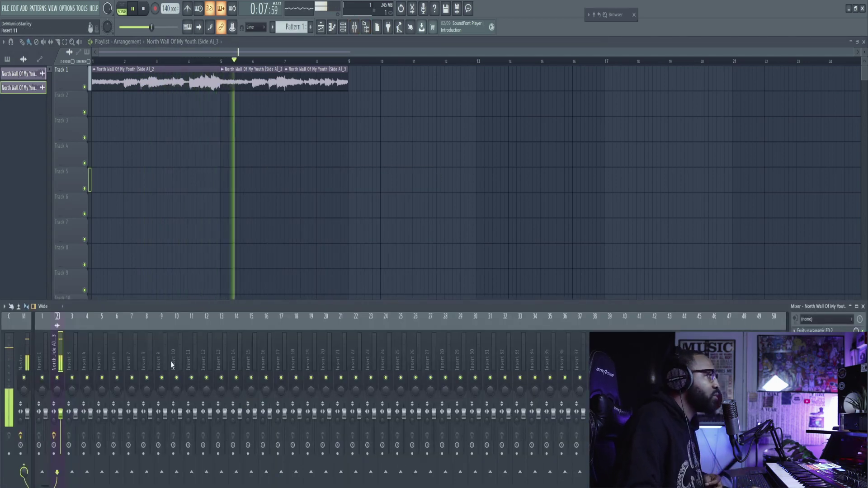
{"action": "left_click", "coordinate": [823, 339]}
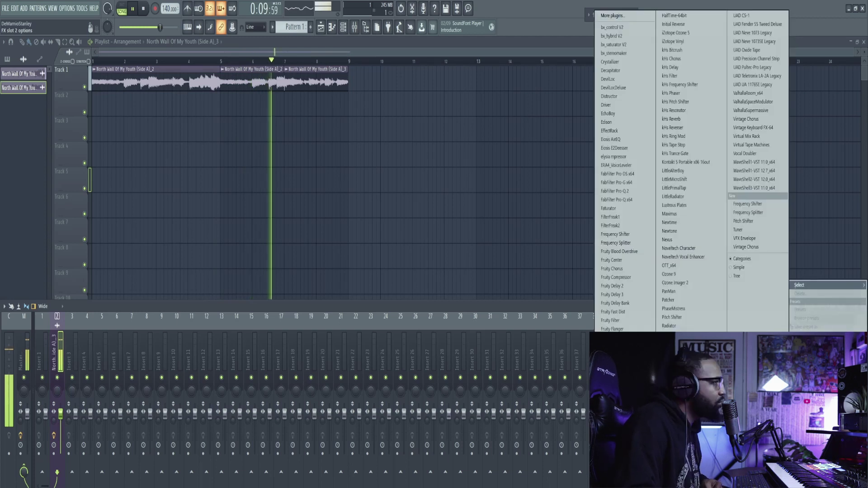
{"action": "left_click", "coordinate": [619, 372]}
{"action": "left_click", "coordinate": [68, 167]}
{"action": "mouse_move", "coordinate": [106, 204]}
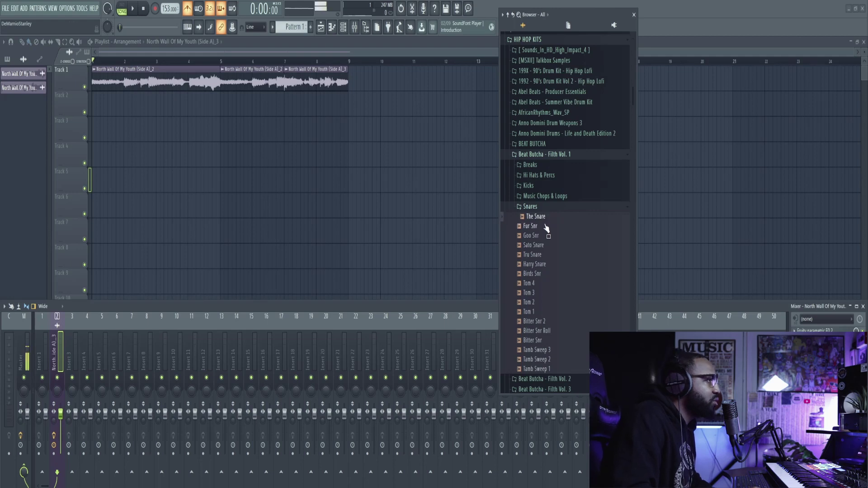
- Place the Fur Snr sample once per bar on Track 2 across eight bars and route it to its own mixer track
{"action": "left_click_drag", "start_coordinate": [546, 232], "coordinate": [111, 113]}
{"action": "key", "text": "F9"}
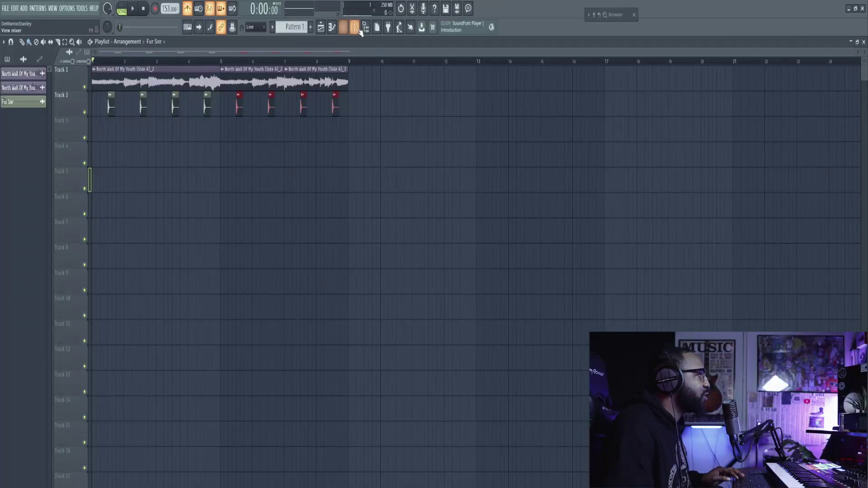
{"action": "left_click", "coordinate": [359, 29]}
{"action": "key", "text": "ctrl+l"}
- Play the beat, restretch all channels to the 146 BPM tempo and hide the mixer
{"action": "key", "text": "space"}
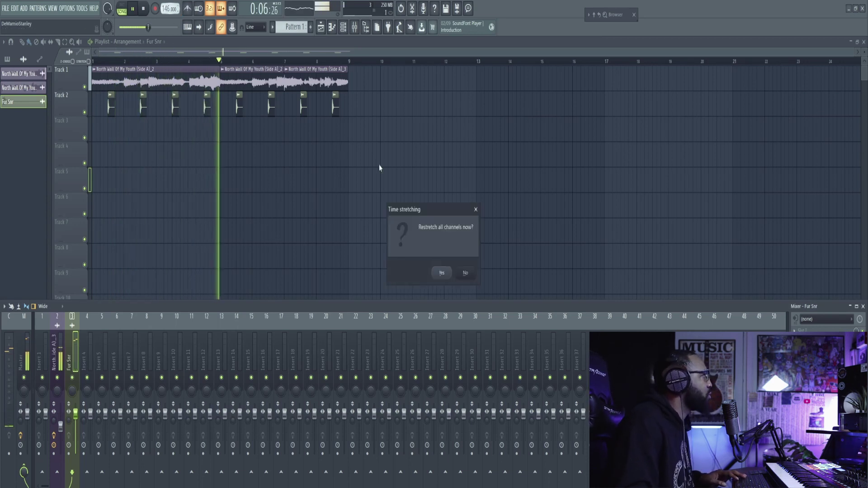
{"action": "left_click", "coordinate": [441, 273]}
{"action": "key", "text": "F9"}
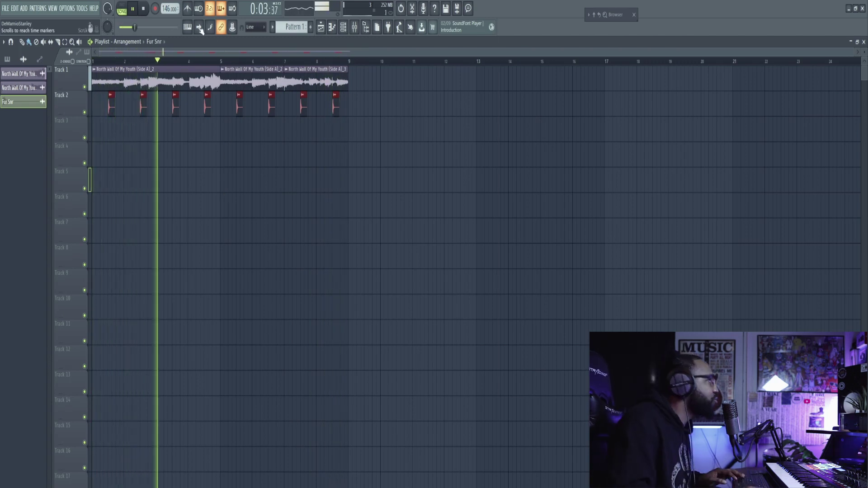
- Fill Track 3 with evenly repeated Ganja Hat clips across all eight bars
{"action": "left_click_drag", "start_coordinate": [535, 195], "coordinate": [549, 192]}
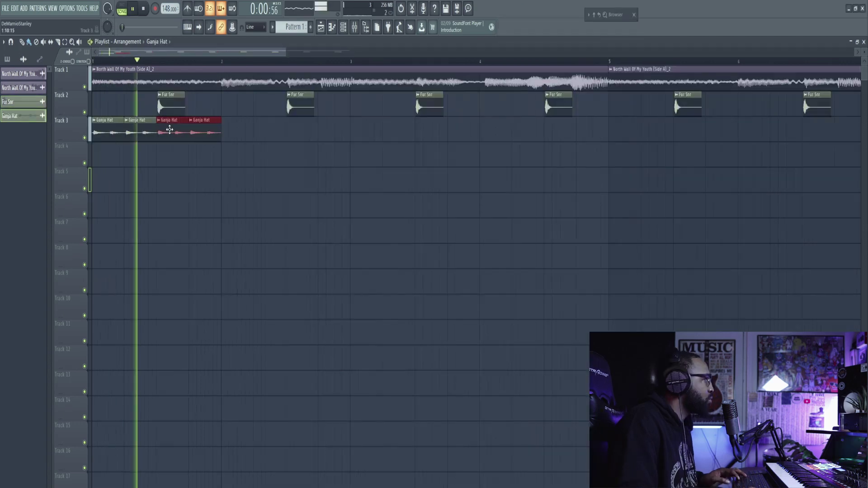
{"action": "left_click_drag", "start_coordinate": [91, 117], "coordinate": [257, 140]}
{"action": "left_click_drag", "start_coordinate": [109, 131], "coordinate": [25, 136]}
{"action": "scroll", "coordinate": [364, 163], "scroll_direction": "down", "scroll_amount": 3}
{"action": "key", "text": "space"}
{"action": "key", "text": "ctrl+b"}
{"action": "key", "text": "ctrl+b"}
{"action": "key", "text": "ctrl+b"}
{"action": "left_click_drag", "start_coordinate": [663, 122], "coordinate": [3, 178]}
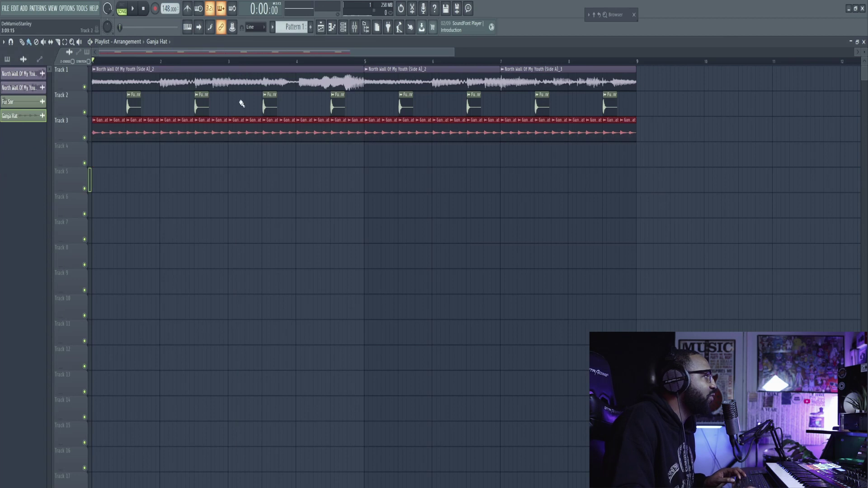
- Play the beat and load an effect plugin into slot 1 of the Ganja Hat mixer track
{"action": "key", "text": "space"}
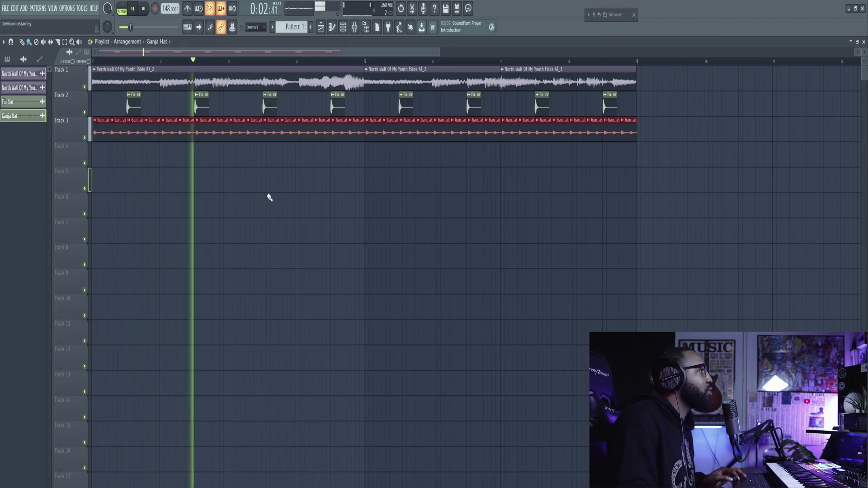
{"action": "key", "text": "F9"}
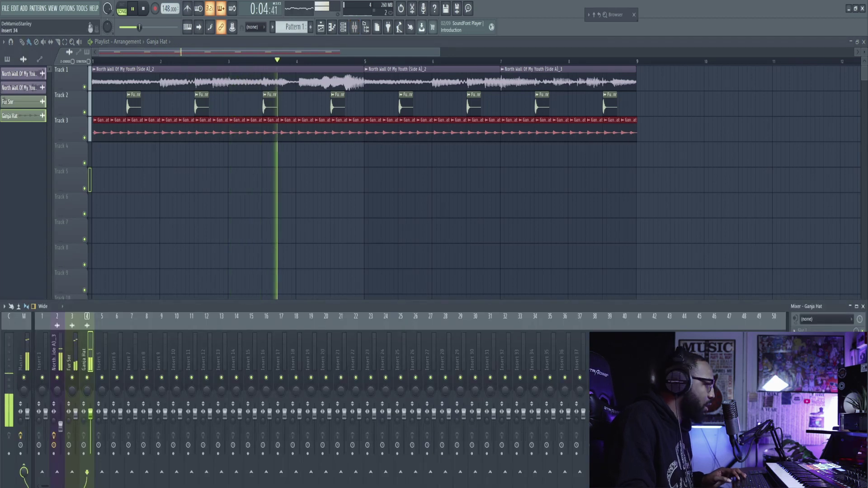
{"action": "left_click", "coordinate": [809, 330]}
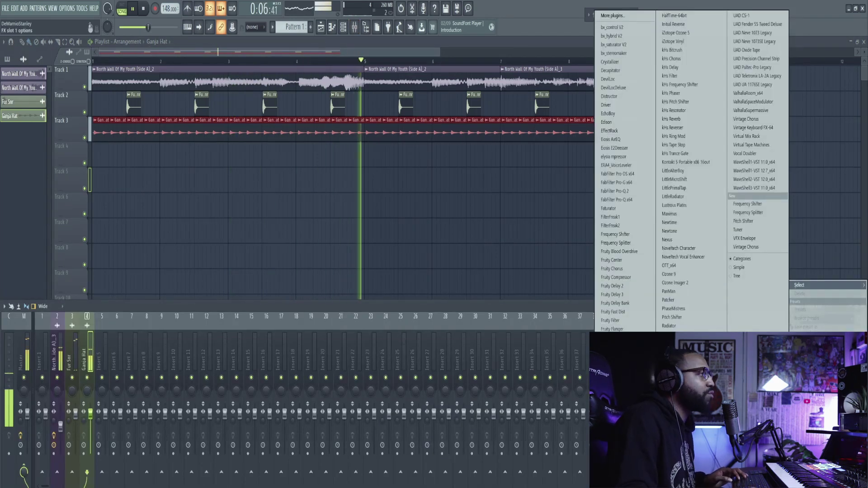
{"action": "left_click", "coordinate": [616, 388]}
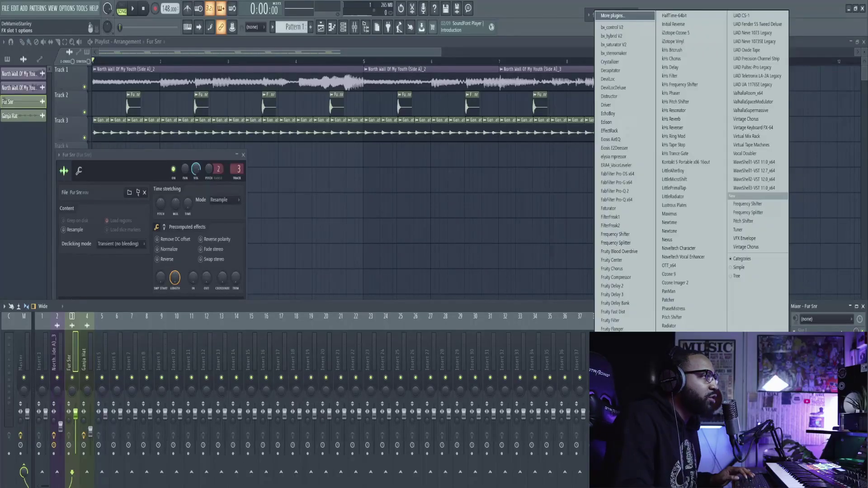
- Load Fruity parametric EQ on the Fur Snr mixer track and apply its SnareDrum Enhance preset
{"action": "left_click", "coordinate": [619, 380]}
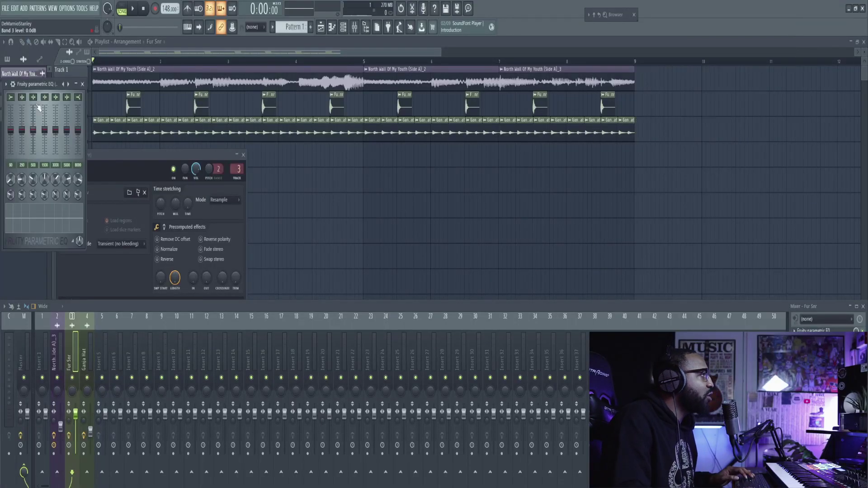
{"action": "left_click_drag", "start_coordinate": [39, 86], "coordinate": [463, 177]}
{"action": "left_click", "coordinate": [429, 174]}
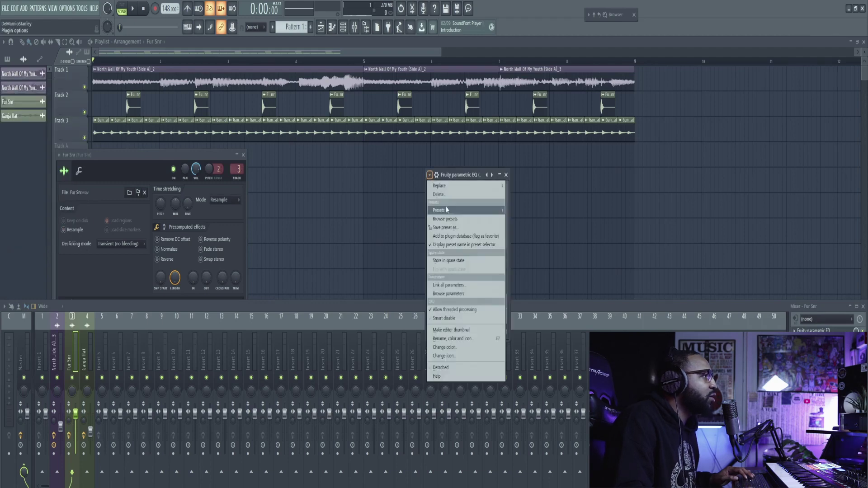
{"action": "left_click", "coordinate": [452, 340]}
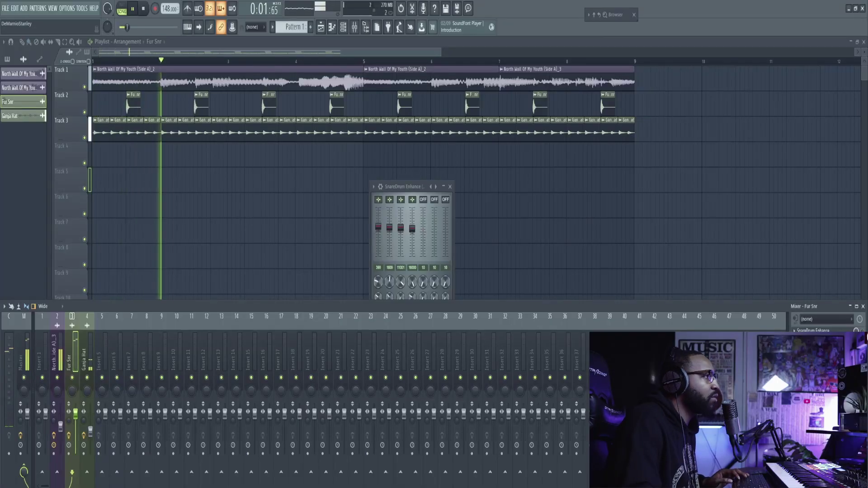
- Adjust the snare EQ's band levels while auditioning the beat, raising the fourth band slightly, and close the EQ
{"action": "left_click", "coordinate": [389, 197]}
{"action": "key", "text": "space"}
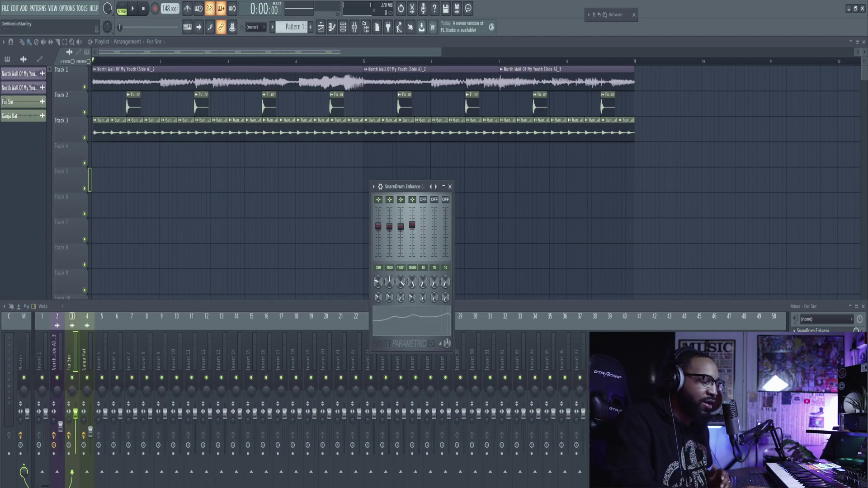
{"action": "key", "text": "space"}
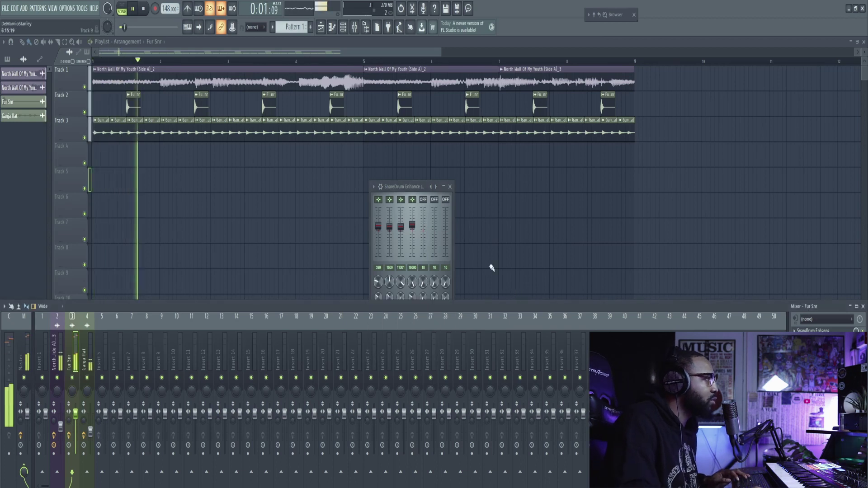
{"action": "left_click", "coordinate": [422, 226]}
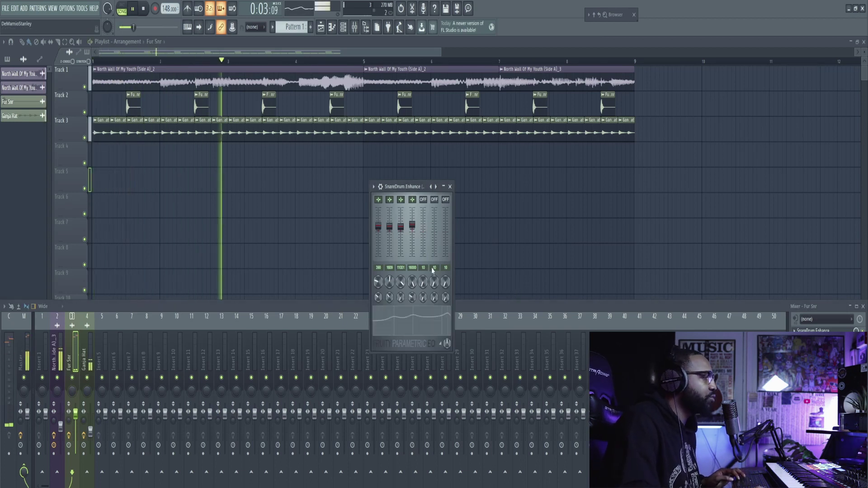
{"action": "left_click", "coordinate": [451, 186]}
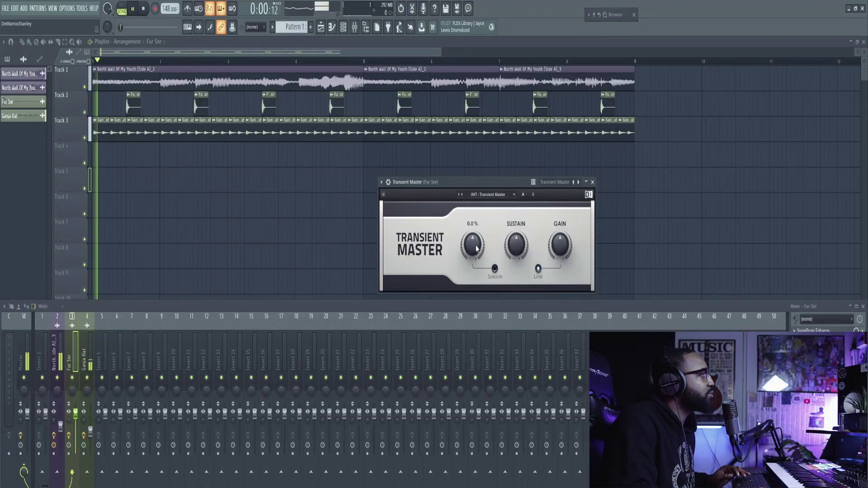
- Set Transient Master's sustain to -16.0% on the Fur Snr track and raise its attack while auditioning the beat
{"action": "left_click_drag", "start_coordinate": [516, 246], "coordinate": [516, 253]}
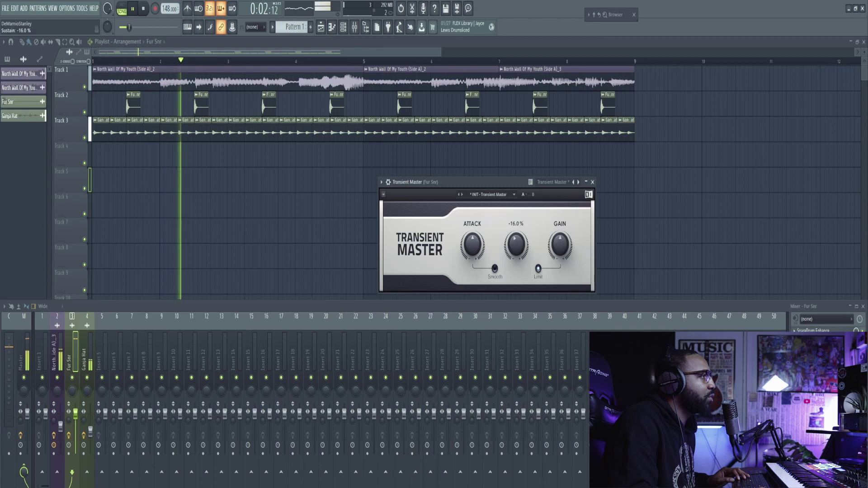
{"action": "key", "text": "space"}
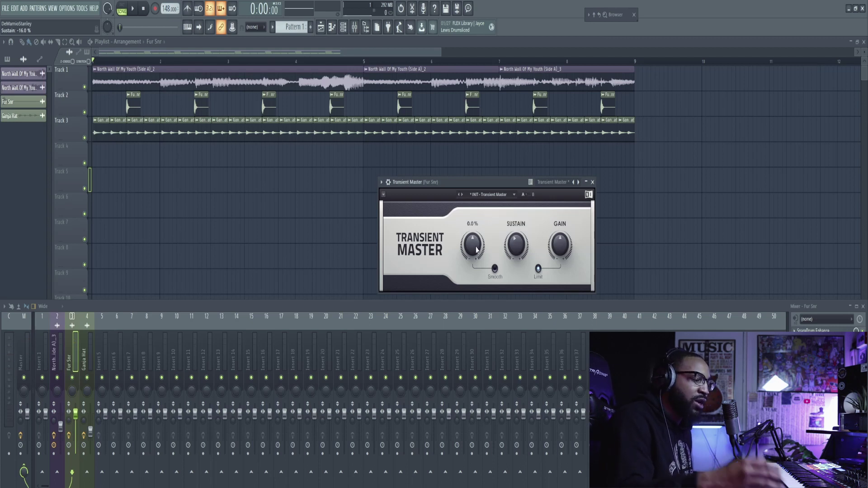
{"action": "key", "text": "space"}
{"action": "mouse_move", "coordinate": [476, 249]}
{"action": "left_mouse_down"}
{"action": "mouse_move", "coordinate": [475, 213]}
{"action": "mouse_move", "coordinate": [476, 234]}
{"action": "left_mouse_up"}
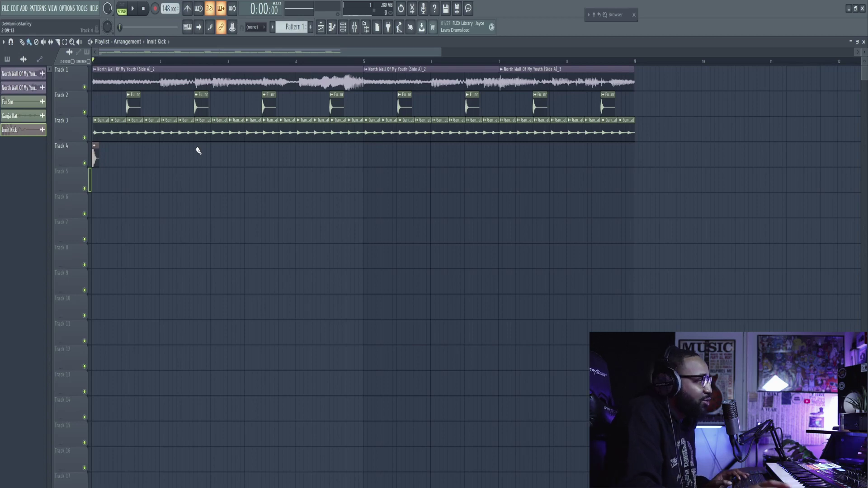
- Audition the beat and place a second Innit Kick clip on Track 4, just before the first snare in bar 1
{"action": "key", "text": "space"}
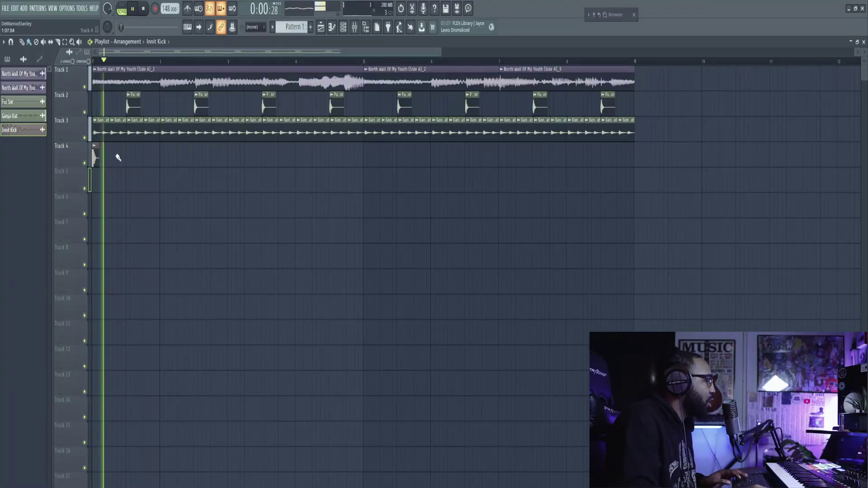
{"action": "scroll", "coordinate": [109, 158], "scroll_direction": "up", "scroll_amount": 2}
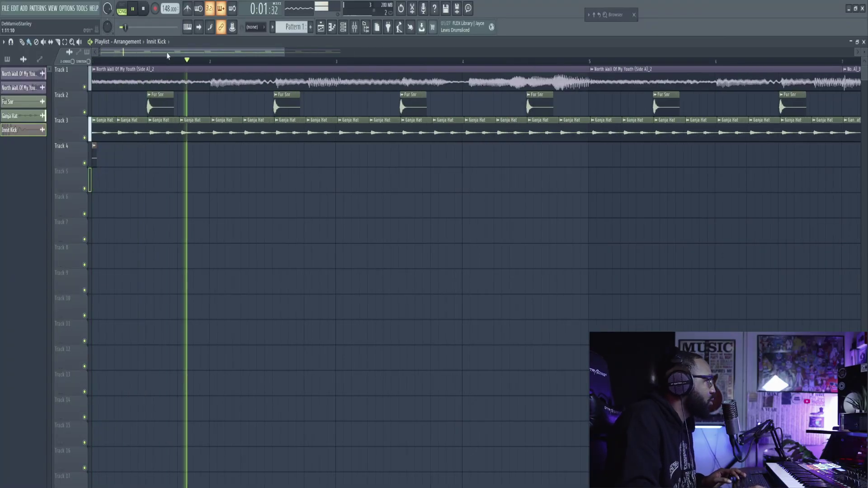
{"action": "key", "text": "space"}
{"action": "key", "text": "space"}
{"action": "key", "text": "space"}
{"action": "key", "text": "space"}
{"action": "key", "text": "space"}
{"action": "key", "text": "space"}
{"action": "key", "text": "space"}
{"action": "left_click_drag", "start_coordinate": [135, 158], "coordinate": [149, 165]}
{"action": "key", "text": "space"}
{"action": "key", "text": "space"}
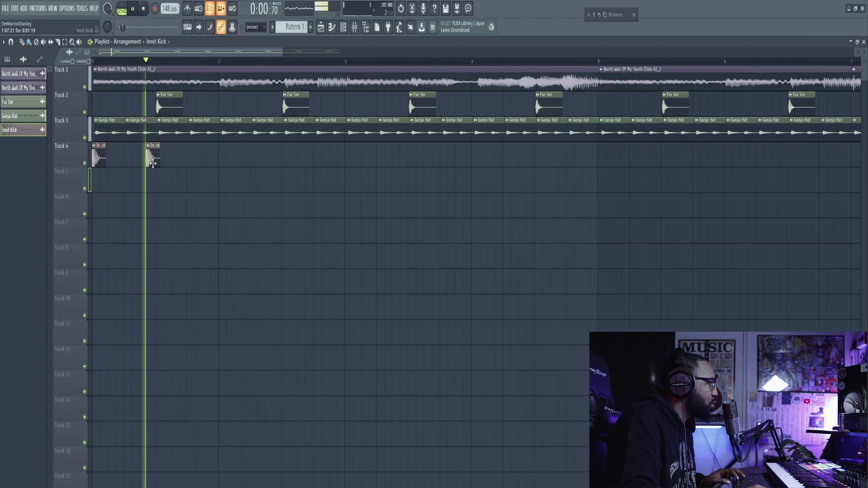
{"action": "key", "text": "space"}
{"action": "key", "text": "space"}
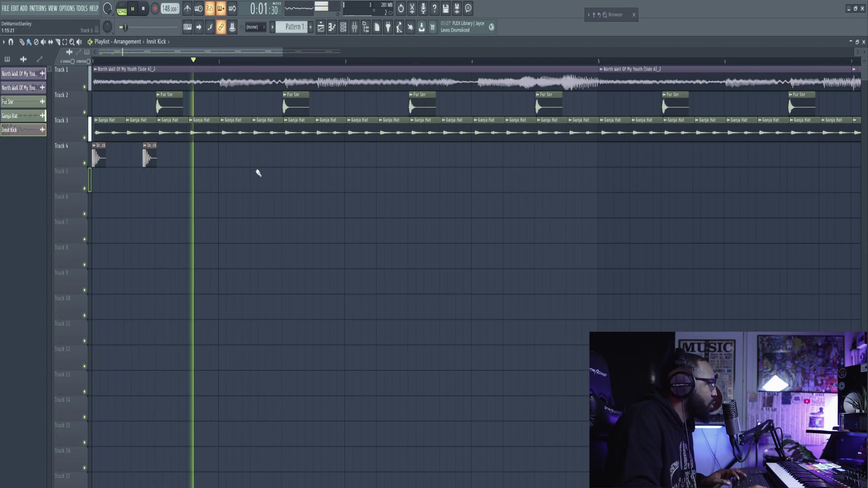
- Add a third Innit Kick clip on Track 4 and move it to just after the first snare, late in bar 1
{"action": "left_click", "coordinate": [259, 152]}
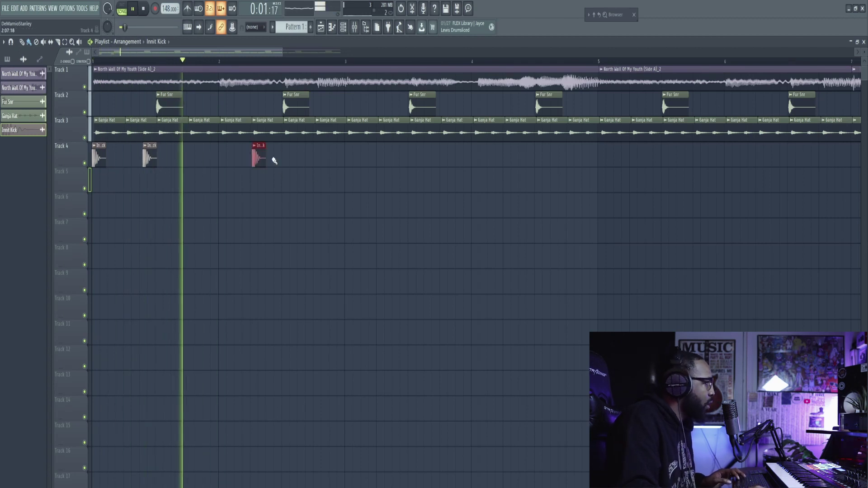
{"action": "key", "text": "space"}
{"action": "key", "text": "space"}
{"action": "left_click_drag", "start_coordinate": [260, 156], "coordinate": [196, 165]}
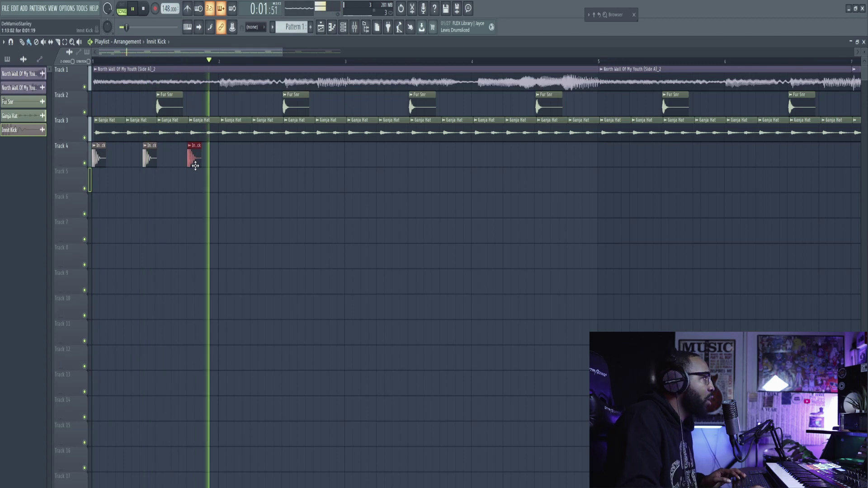
- Add an Innit Kick clip in bar 2 of Track 4 and shift it to just after that bar's snare
{"action": "left_click", "coordinate": [315, 154]}
{"action": "key", "text": "space"}
{"action": "key", "text": "space"}
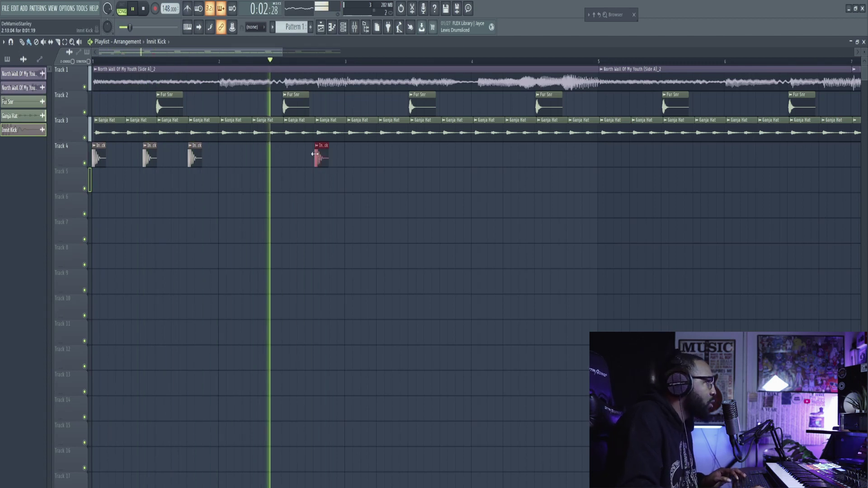
{"action": "left_click", "coordinate": [225, 156]}
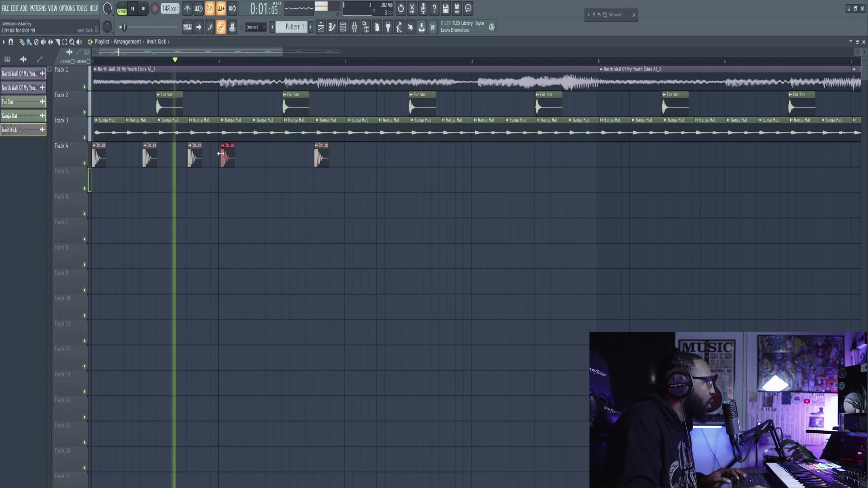
{"action": "right_click", "coordinate": [226, 158]}
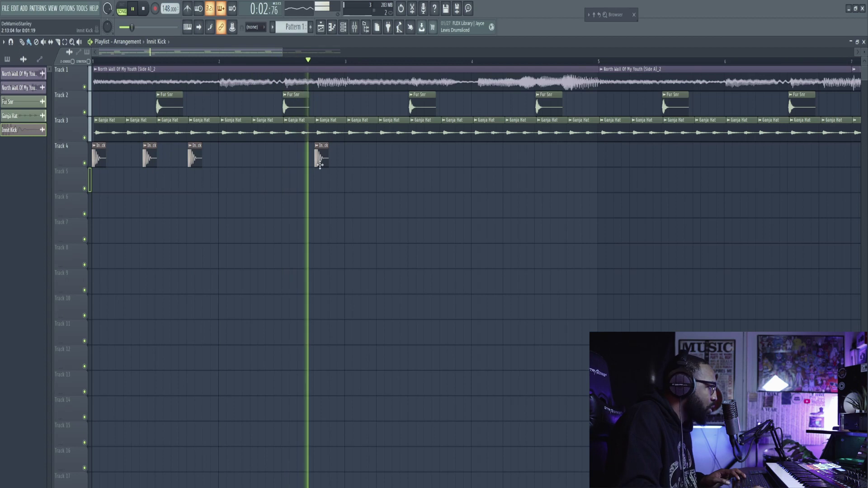
{"action": "left_click_drag", "start_coordinate": [323, 164], "coordinate": [306, 164]}
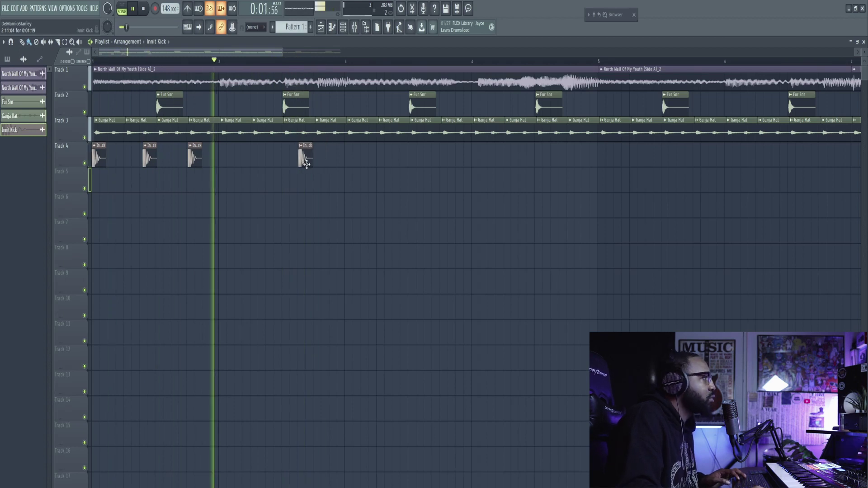
{"action": "left_click_drag", "start_coordinate": [307, 164], "coordinate": [308, 164]}
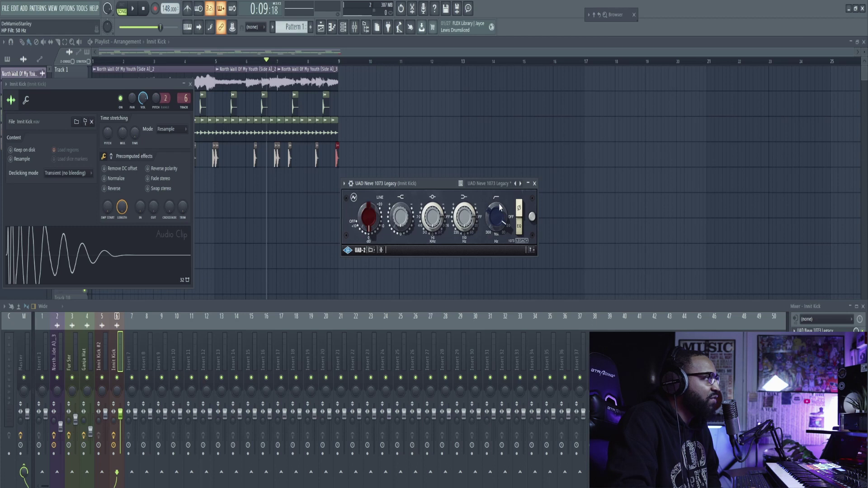
- Apply the DRUM-Huge Kick preset to the Neve 1073 EQ on the Innit Kick track and close the kick's sample settings
{"action": "left_click_drag", "start_coordinate": [499, 207], "coordinate": [503, 261]}
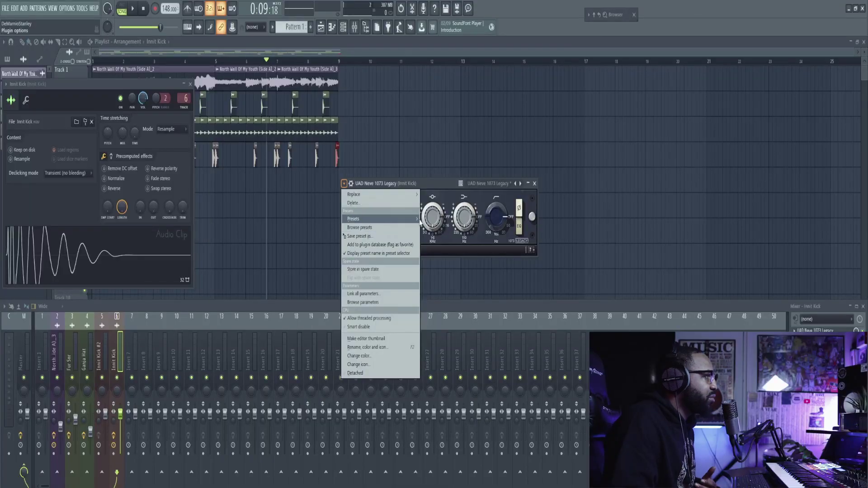
{"action": "mouse_move", "coordinate": [420, 220]}
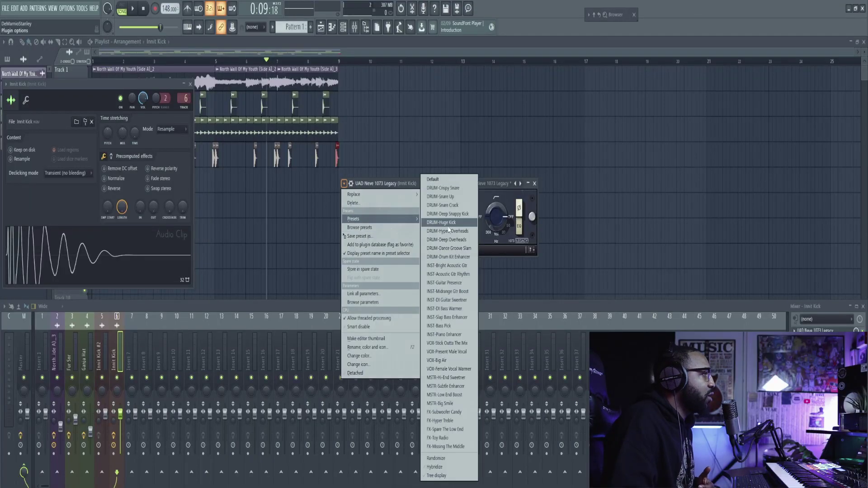
{"action": "left_click", "coordinate": [463, 187]}
{"action": "left_click", "coordinate": [188, 83]}
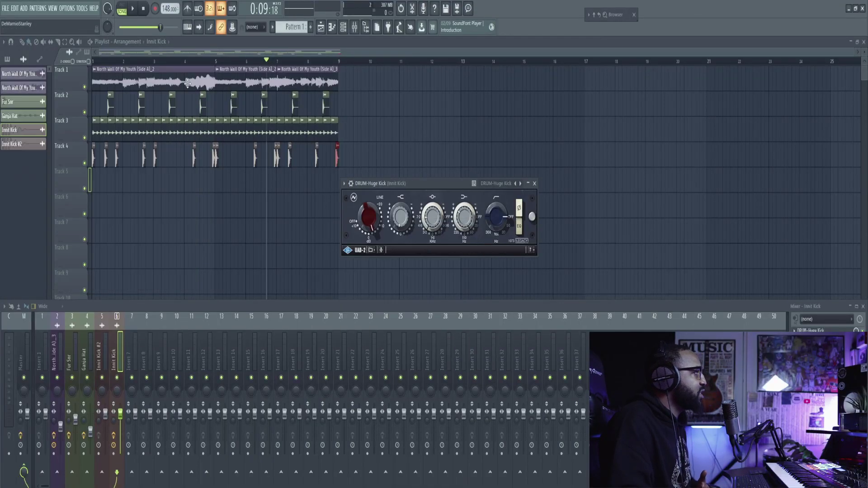
- Put the DRUM-Huge Kick EQ on the Innit Kick #2 mixer track and play the beat from the start
{"action": "left_click", "coordinate": [102, 357]}
{"action": "key", "text": "space"}
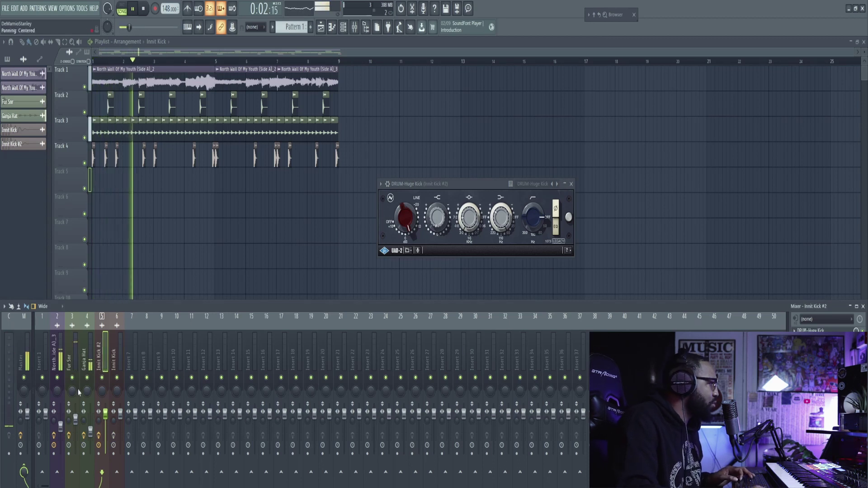
{"action": "key", "text": "space"}
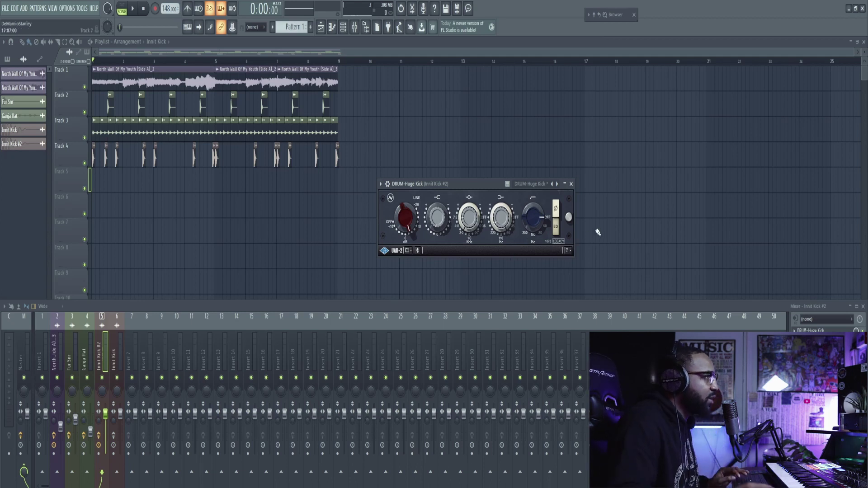
{"action": "key", "text": "space"}
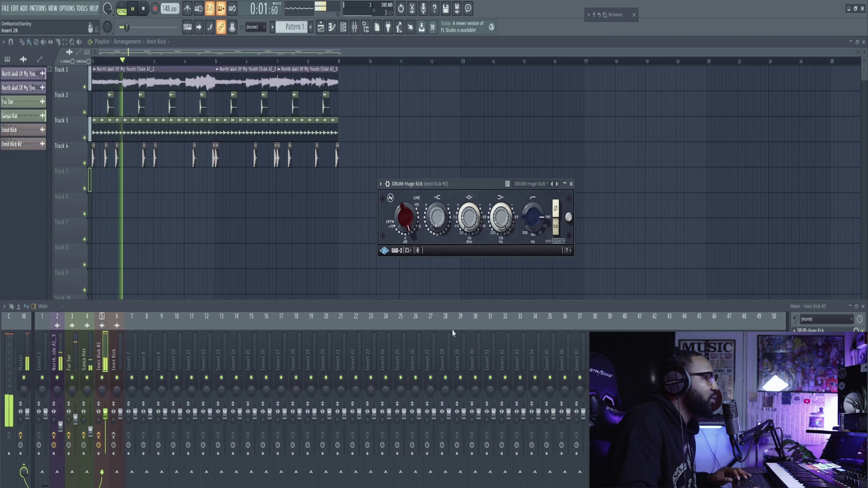